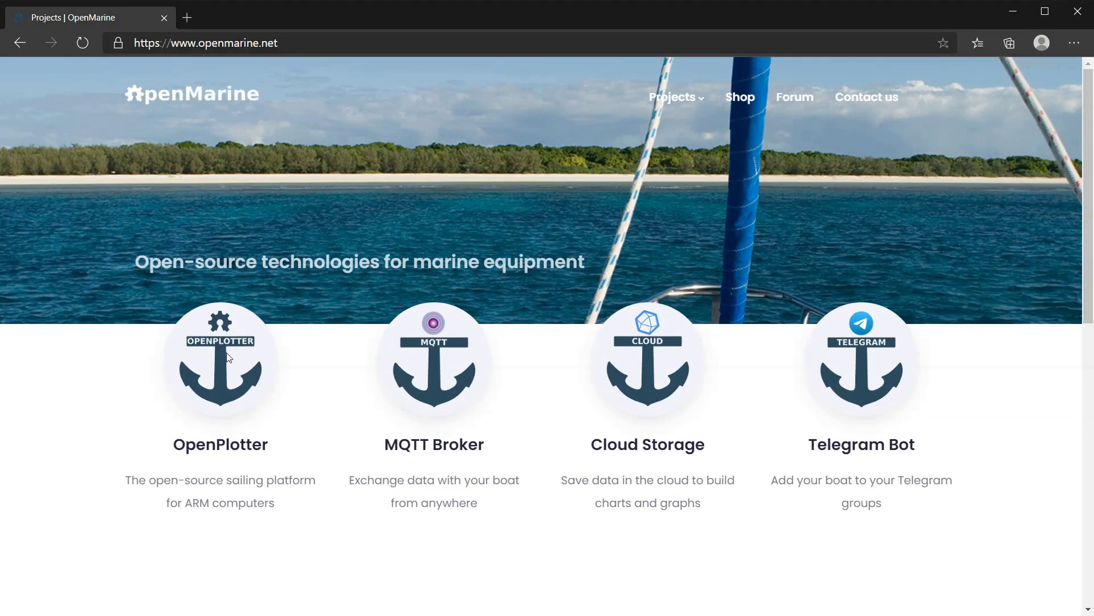
Download 2020-03-24-OpenPlotter-v2-Starting-img.zip from the OpenPlotter Starting cloud listing.
click(221, 450)
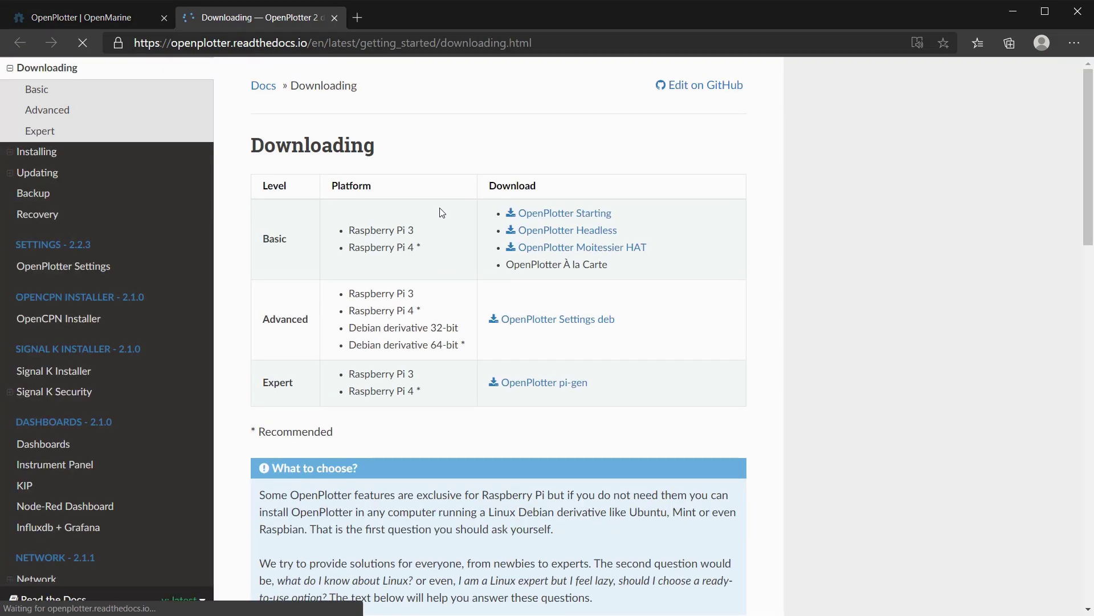
click(575, 217)
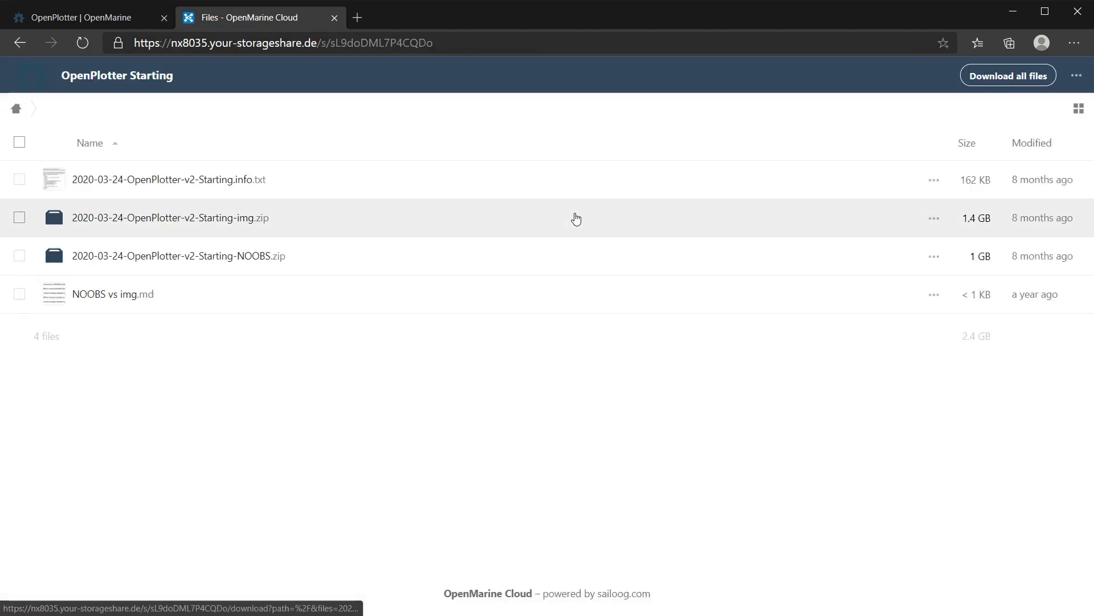
click(250, 221)
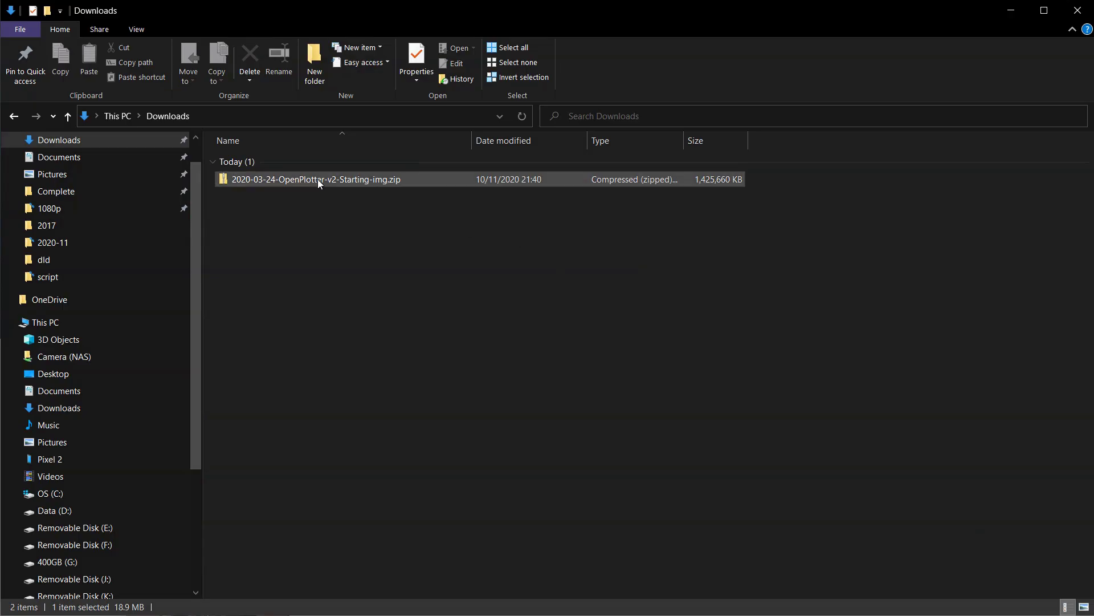
Extract the OpenPlotter zip in Downloads into its own folder to get the .img file.
right_click(317, 179)
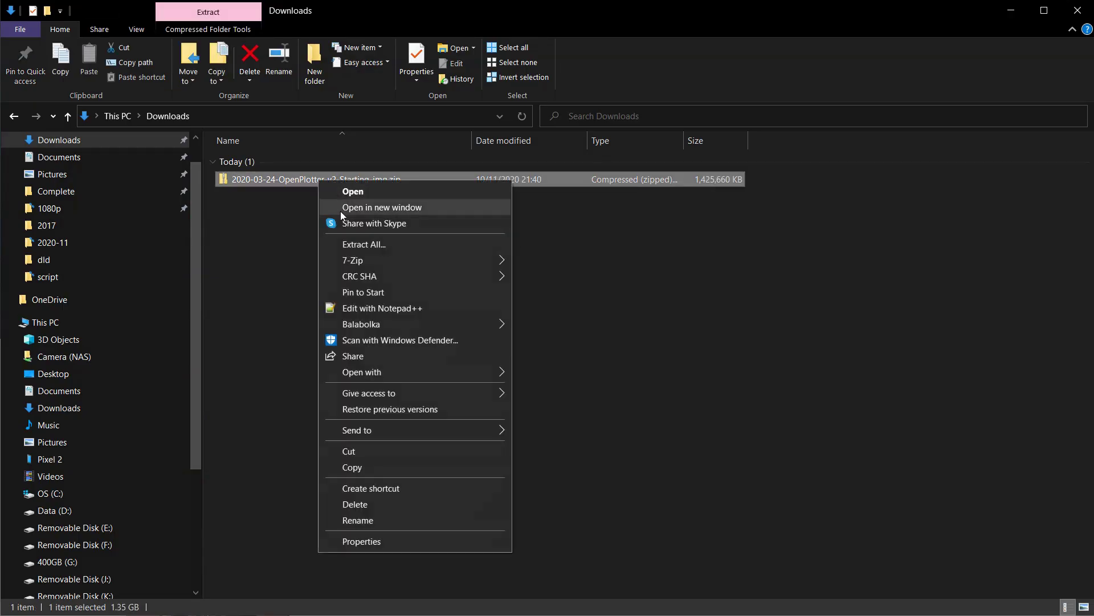
click(342, 243)
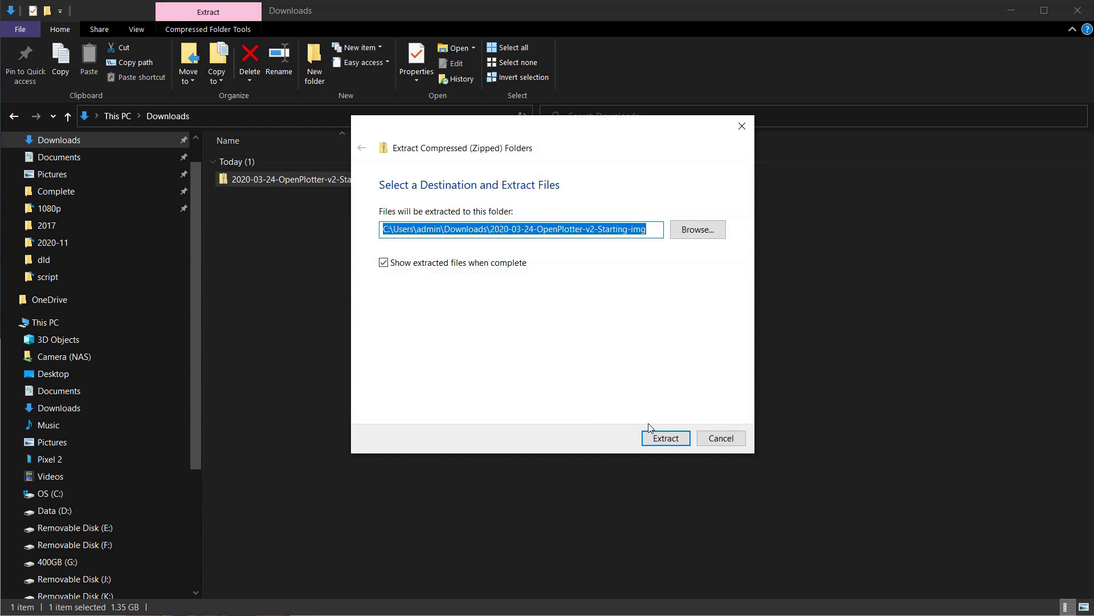
click(664, 438)
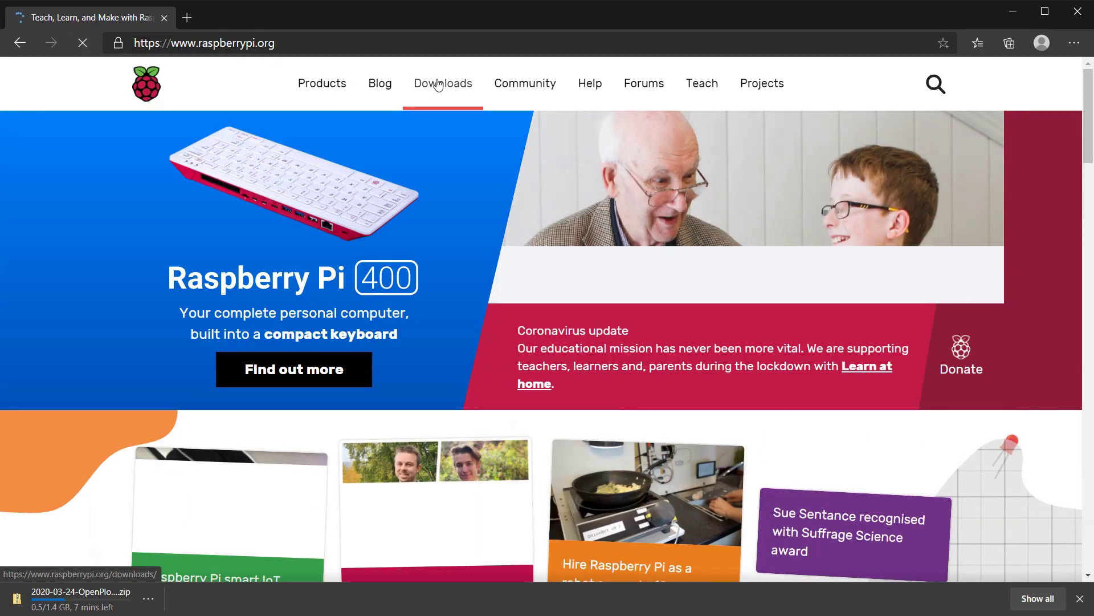
Download imager_1.4.exe for Windows from the Raspberry Pi Downloads page, then install and launch it.
click(437, 84)
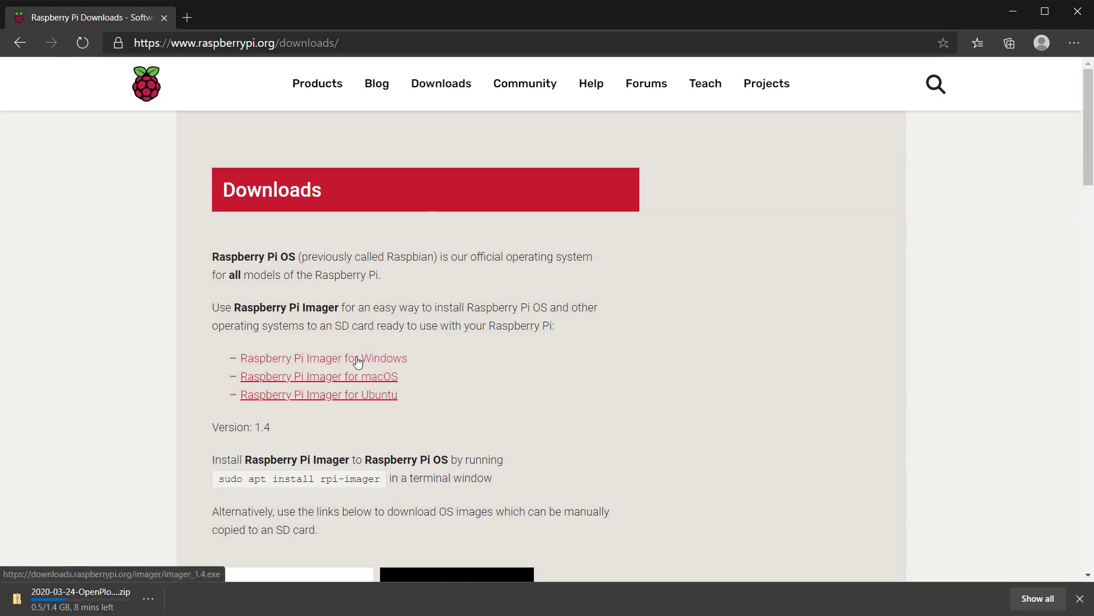
click(358, 360)
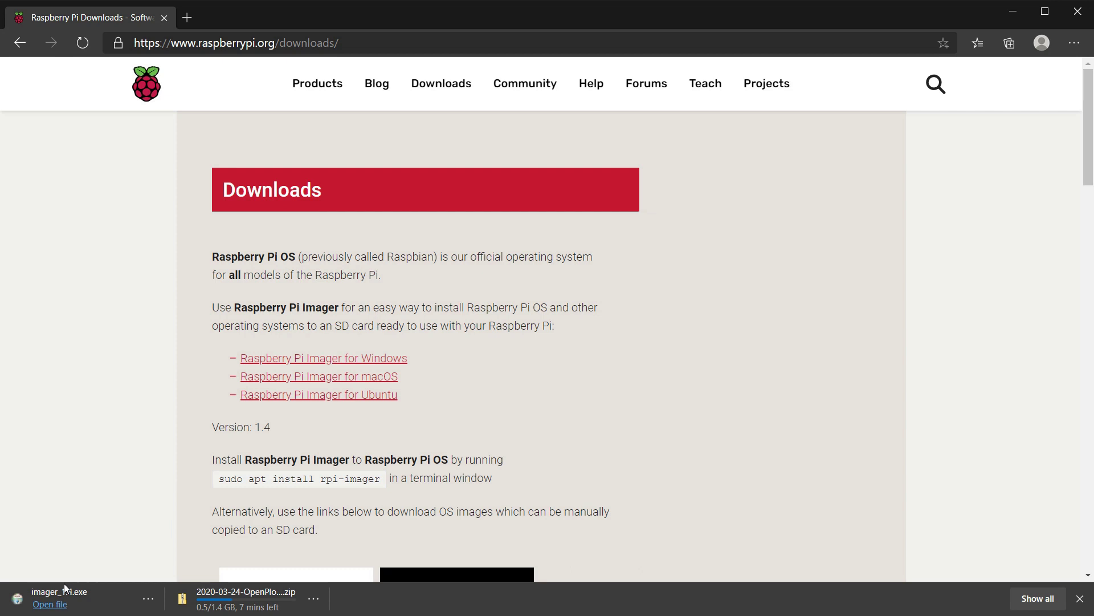
click(49, 605)
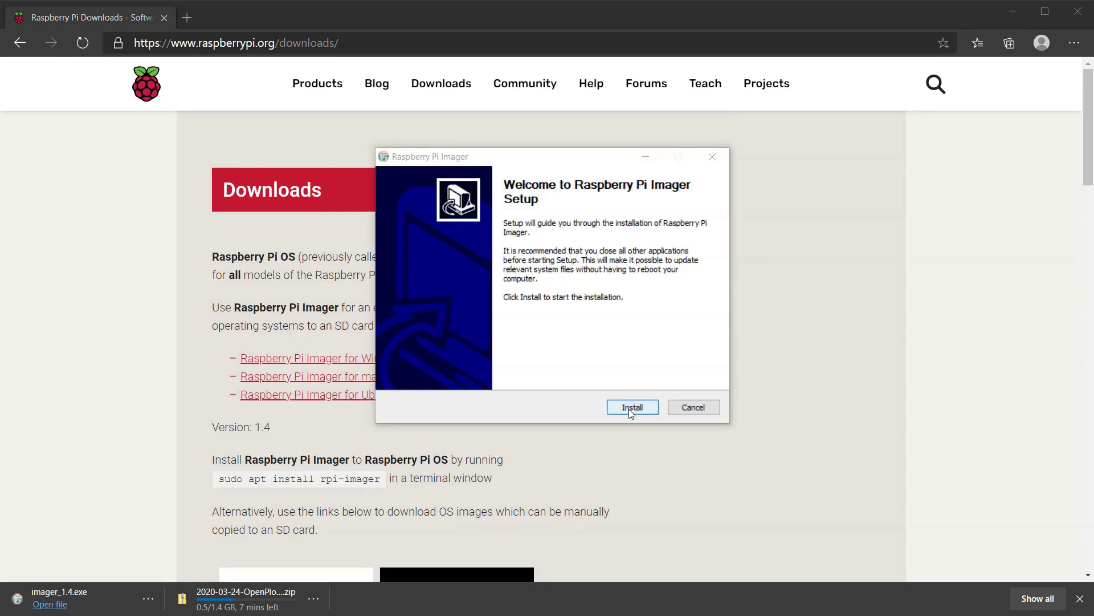
click(631, 408)
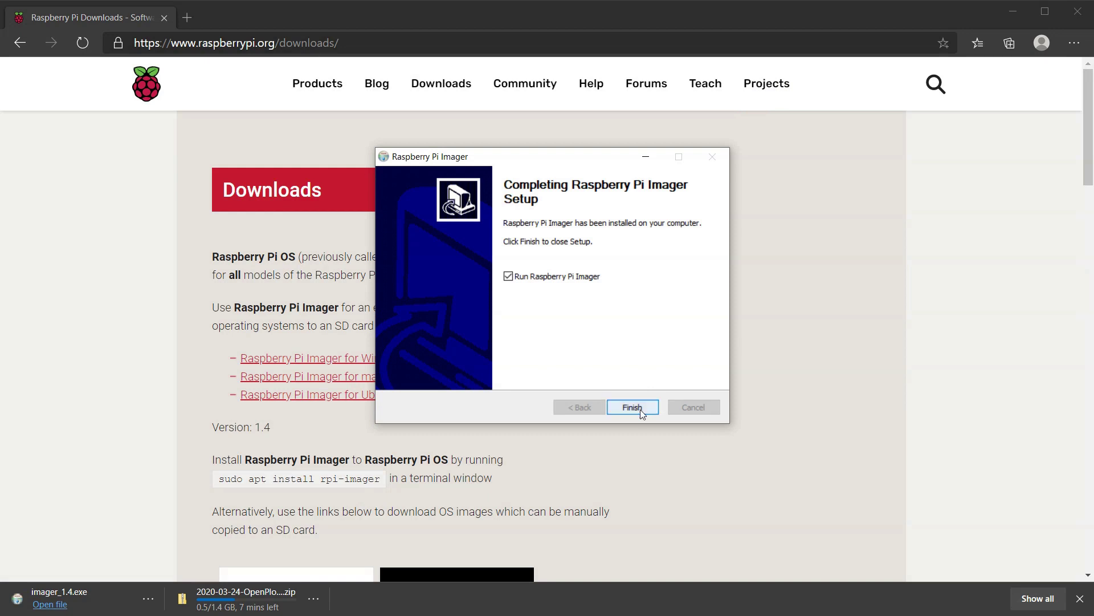
click(632, 407)
click(403, 12)
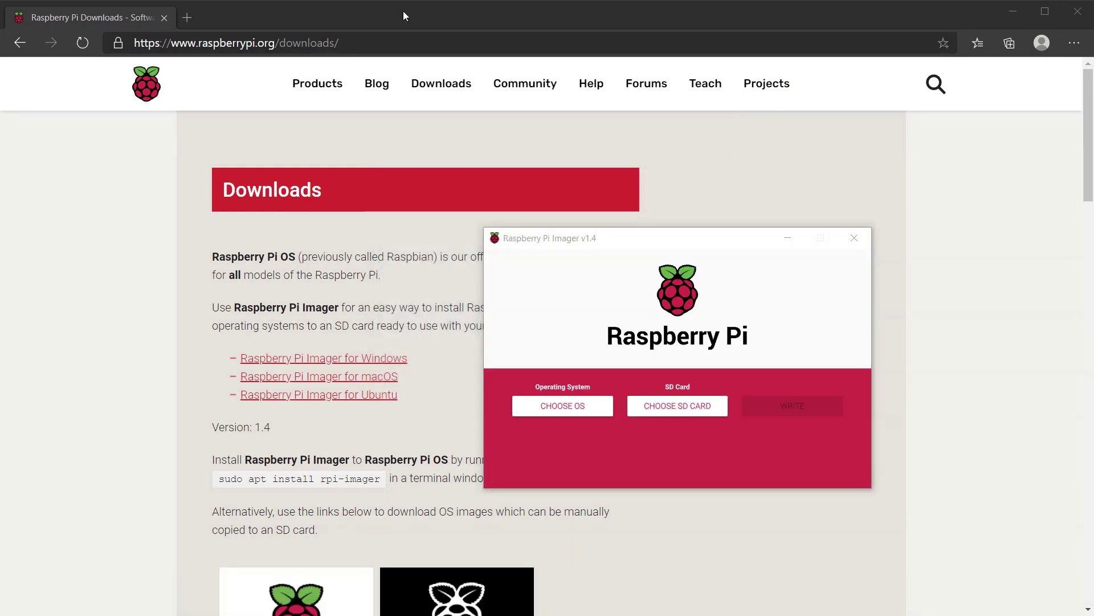
Select 2020-03-24-OpenPlotter-v2-Starting.img as a custom operating system image.
click(562, 408)
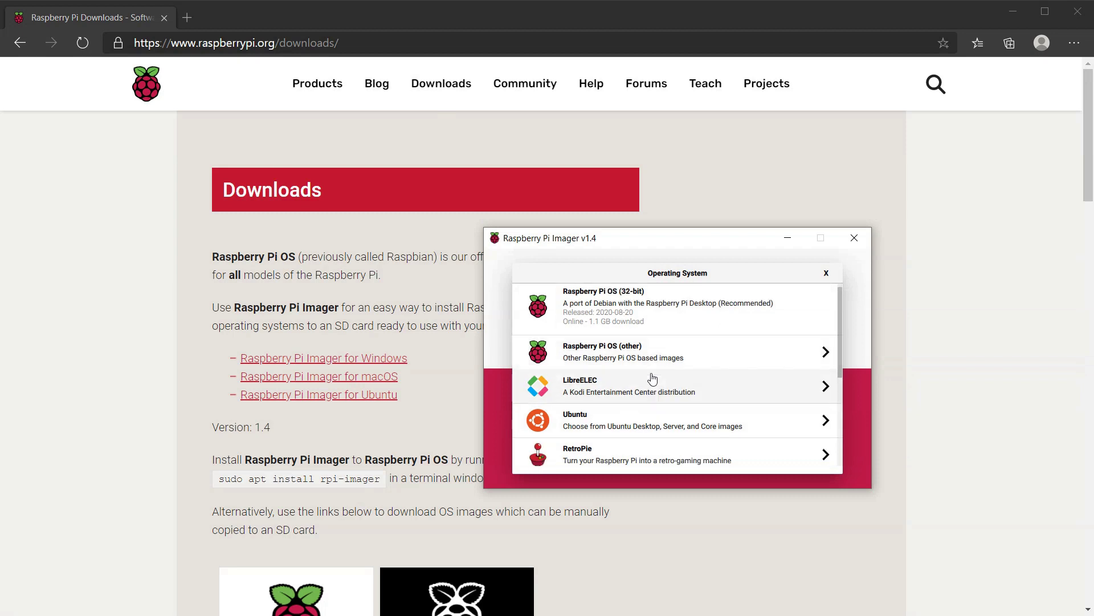
scroll(652, 379, down, 5)
click(625, 460)
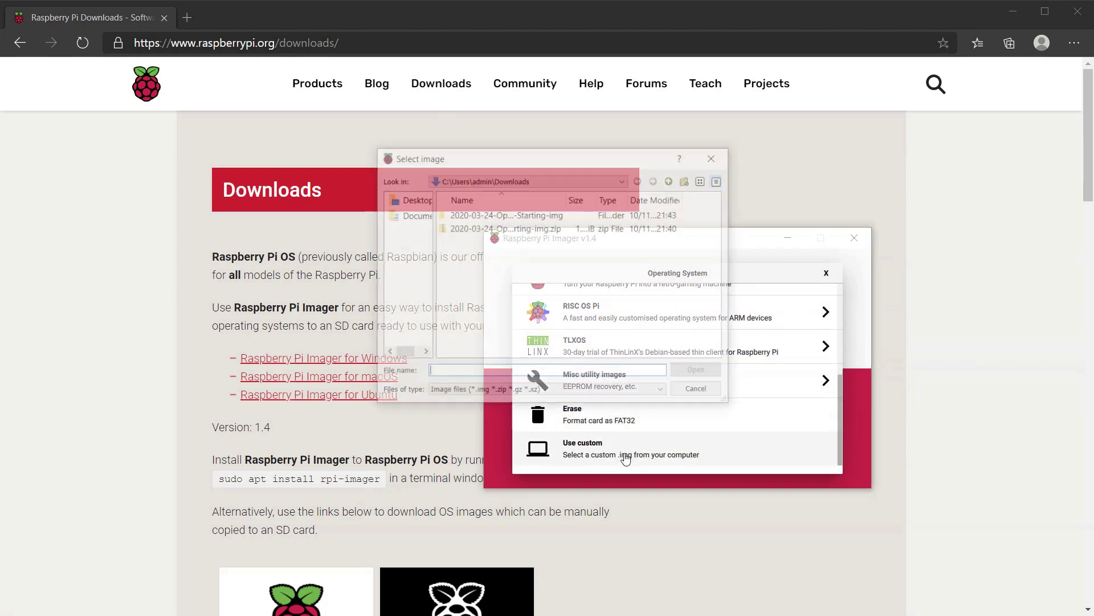
double_click(500, 216)
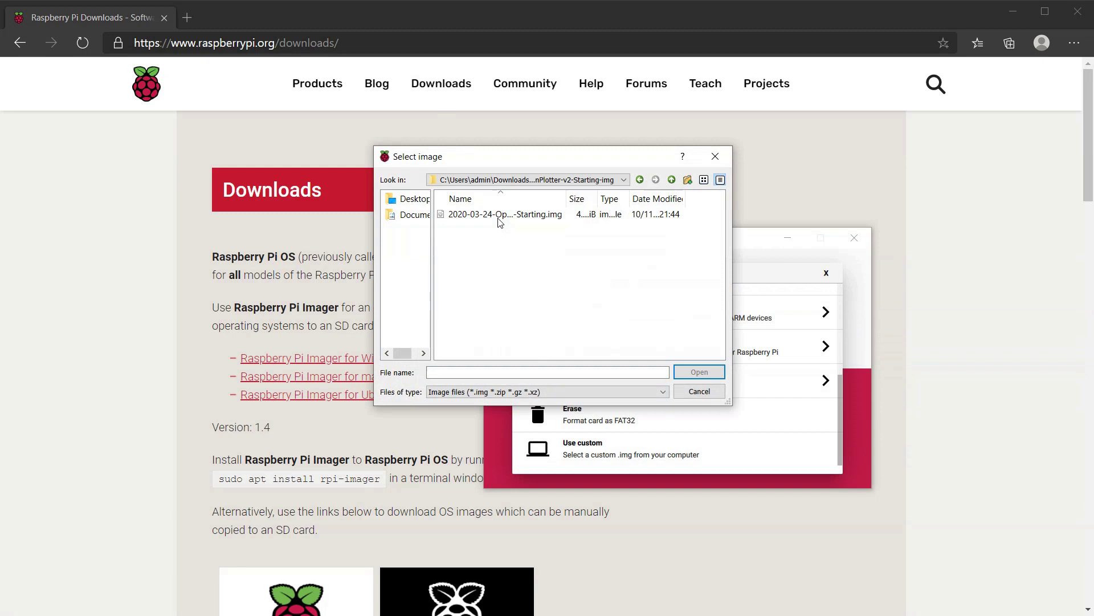
click(559, 215)
click(689, 371)
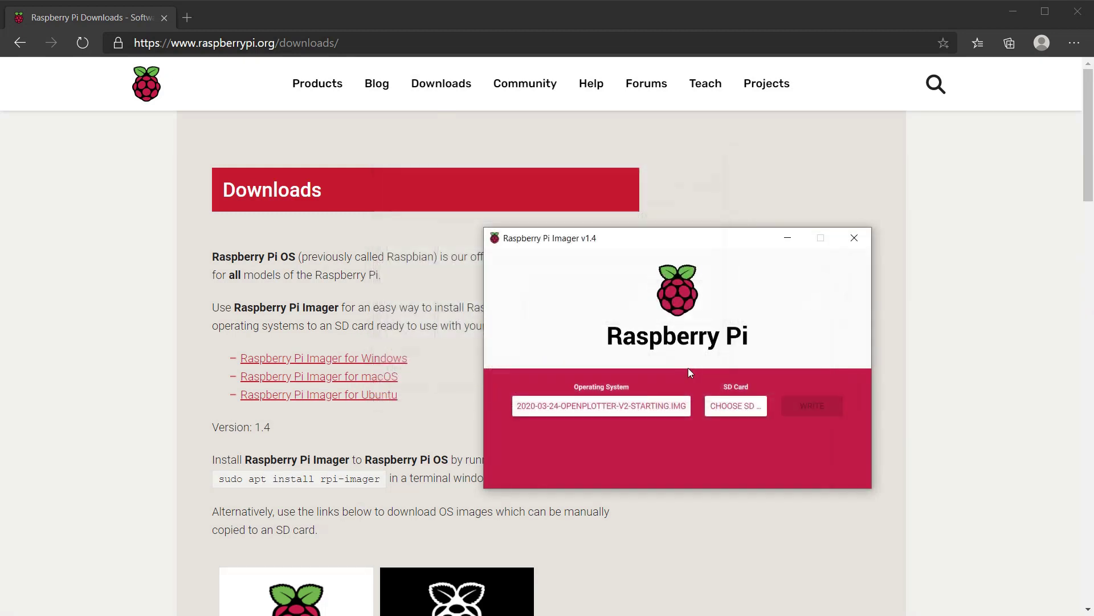
Write the image to the Generic STORAGE DEVICE USB card, confirming the erase.
click(724, 407)
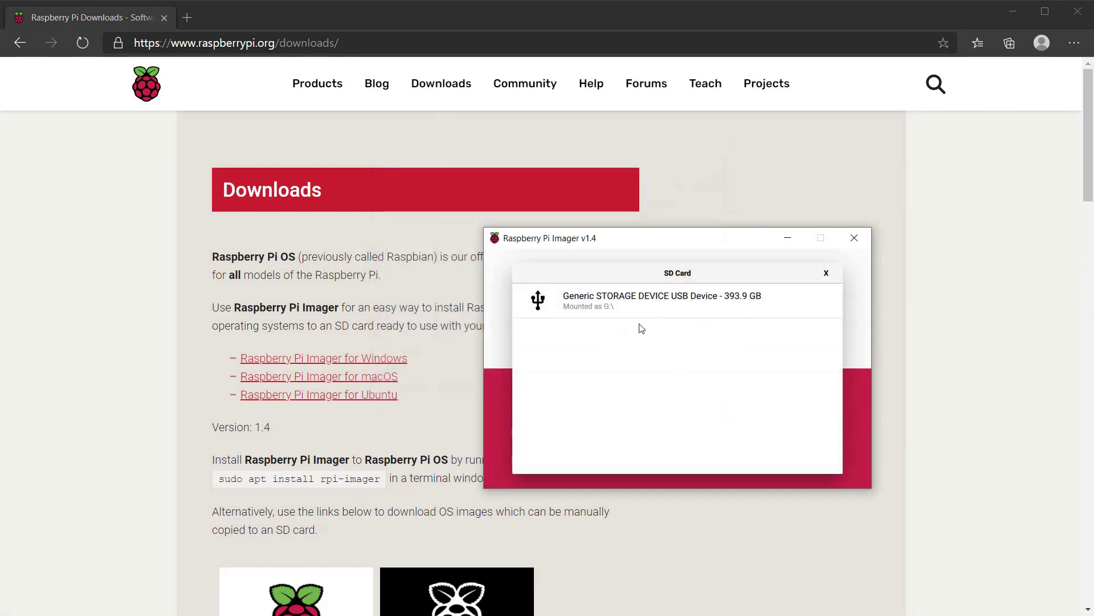
click(644, 301)
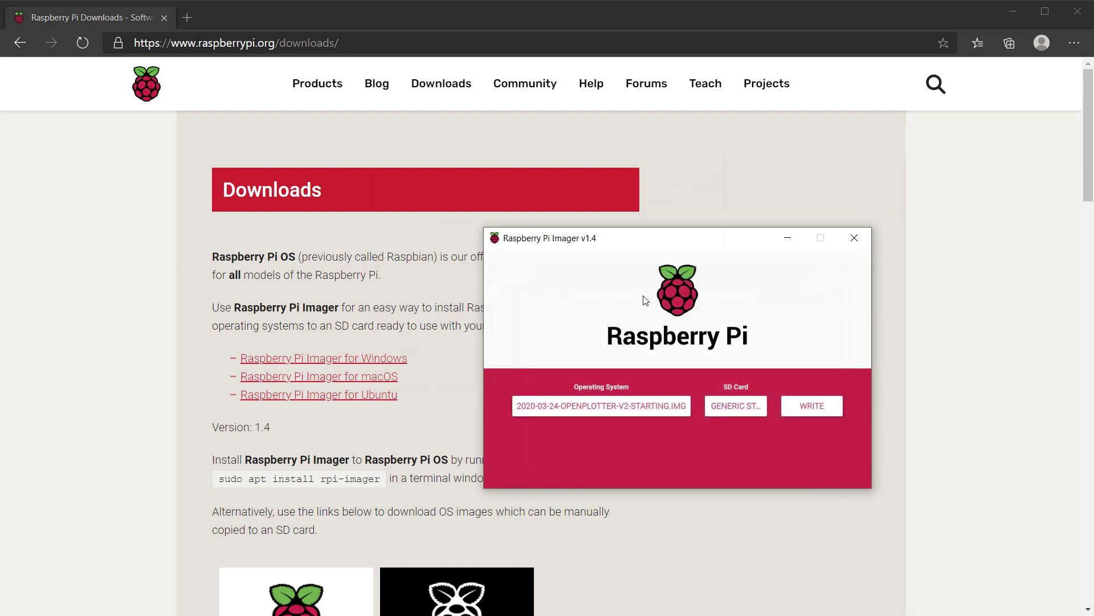
click(806, 406)
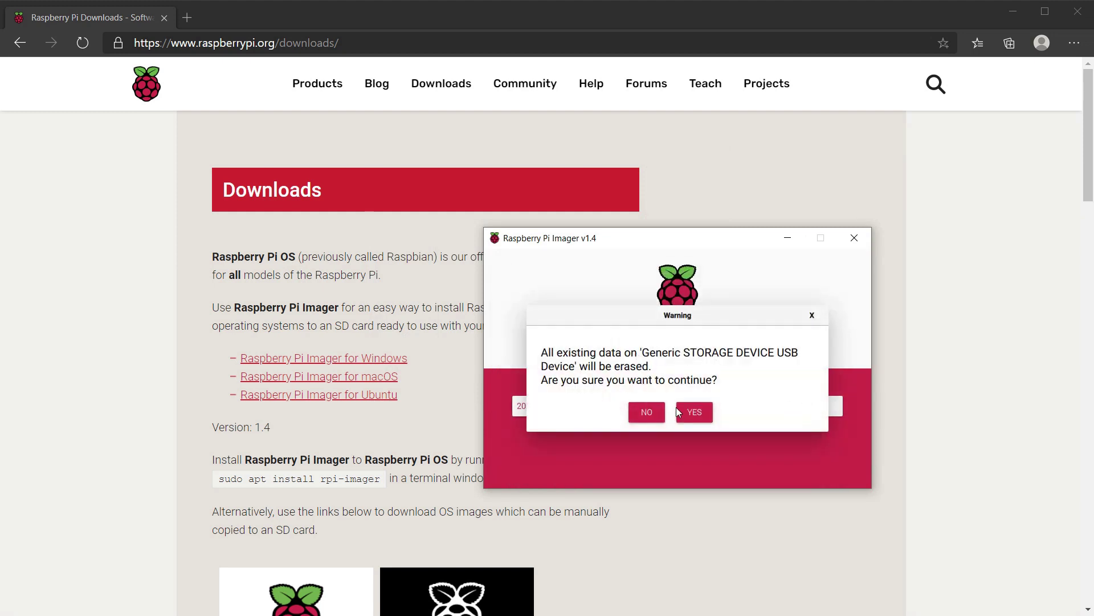
click(695, 410)
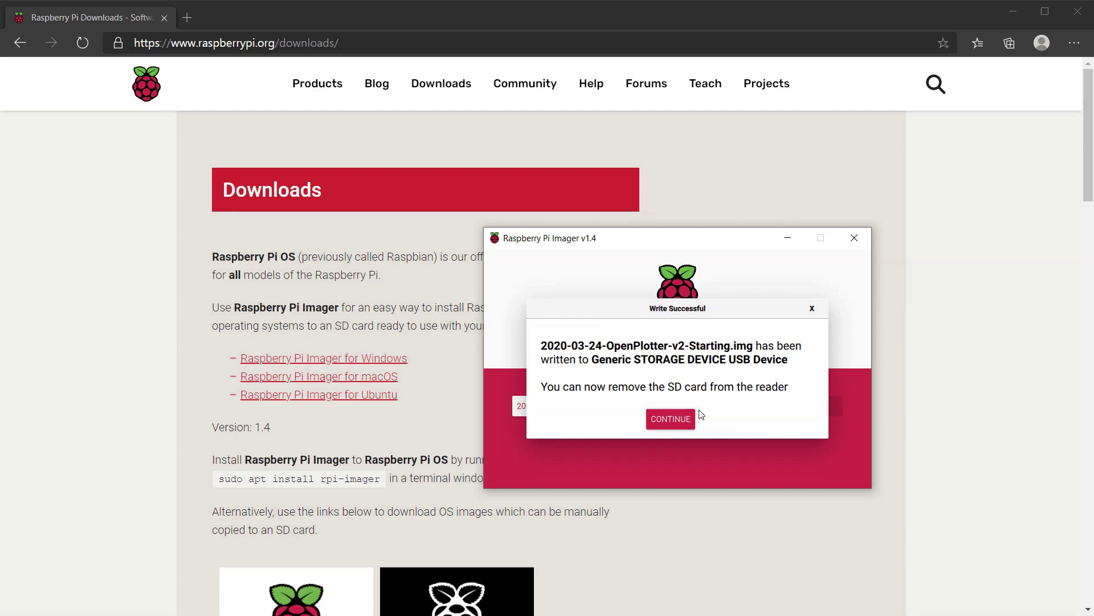
Dismiss the Write Successful notice in Raspberry Pi Imager.
click(664, 418)
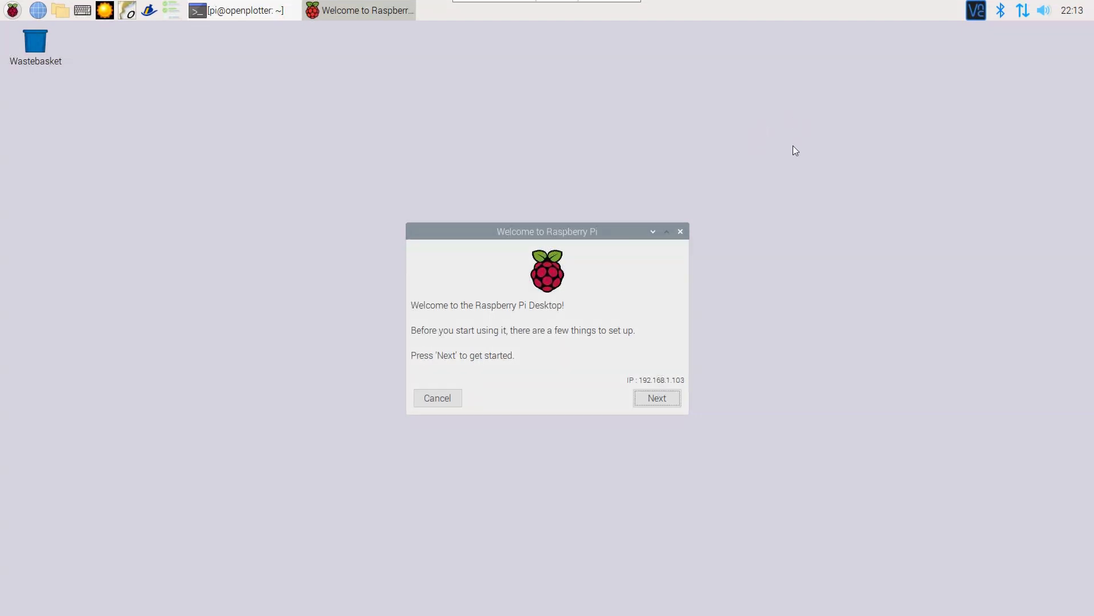
Accept the country settings and set a new password for the Pi user.
click(650, 395)
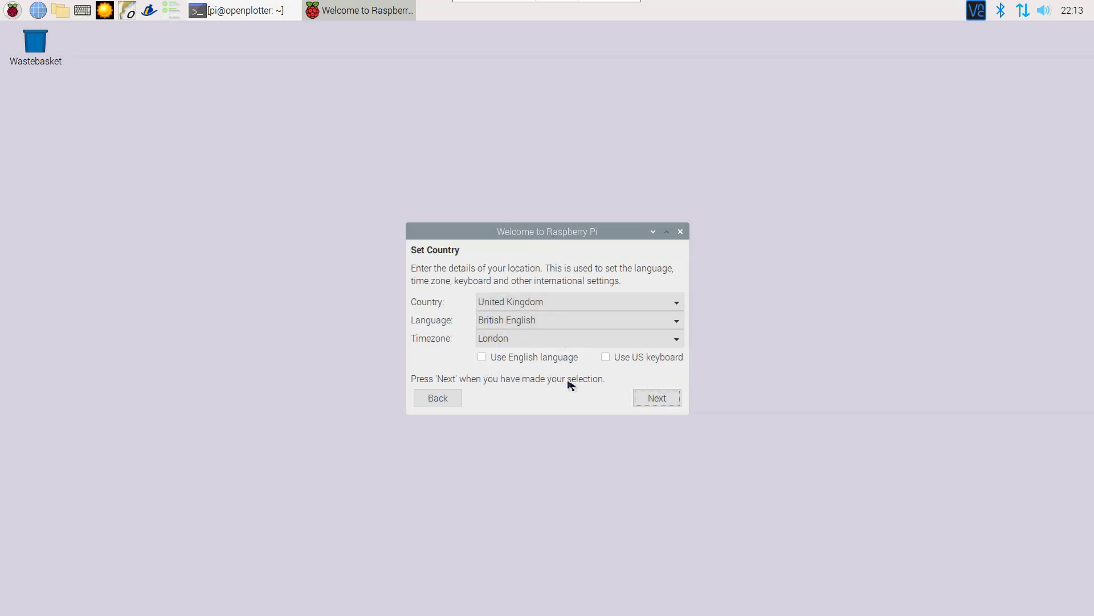
text(••••••)
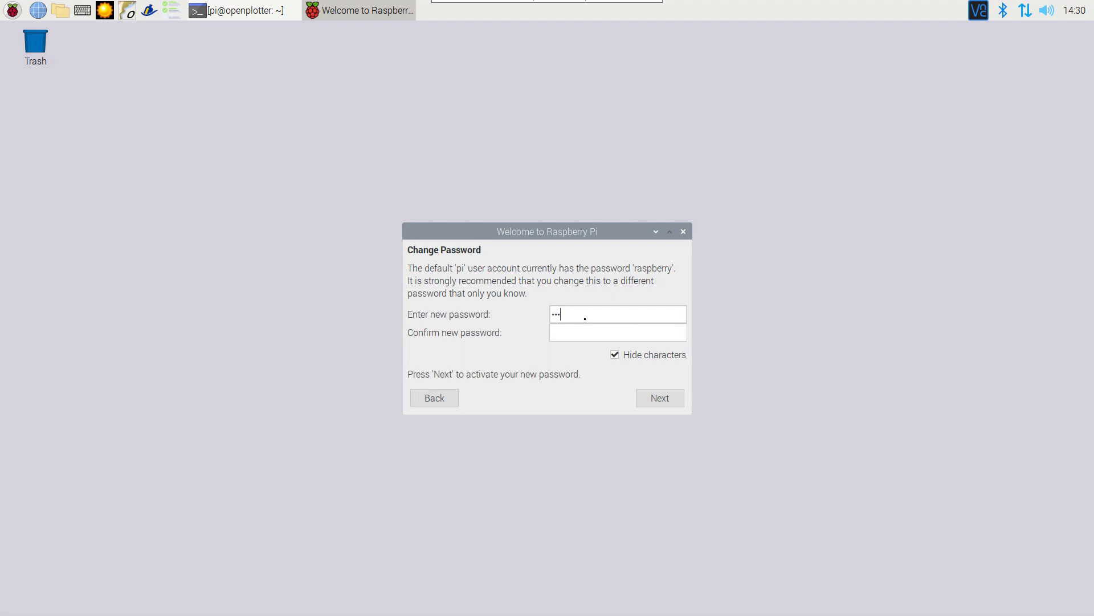
text(••)
key(Tab)
text(•••••••••)
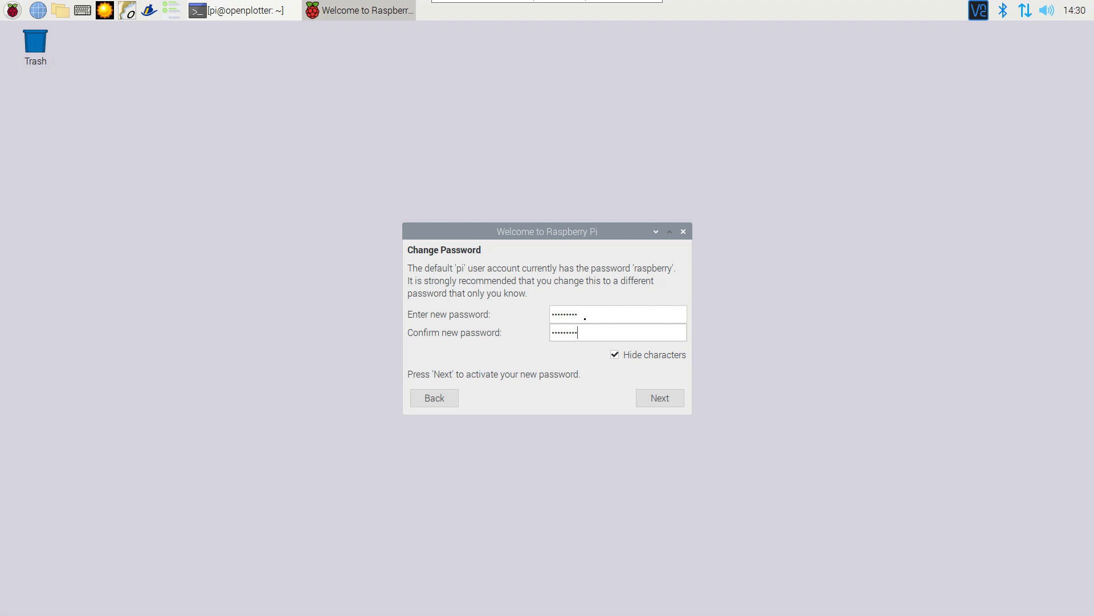
click(655, 398)
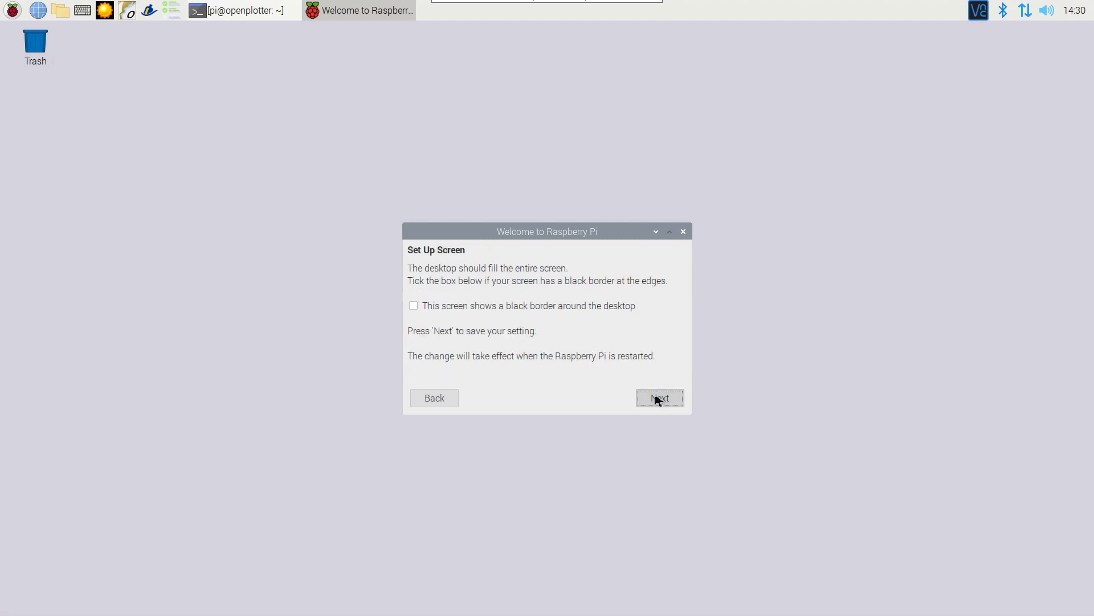
Skip the screen border setting and join MyWiFiNetwork using its wireless password.
click(656, 398)
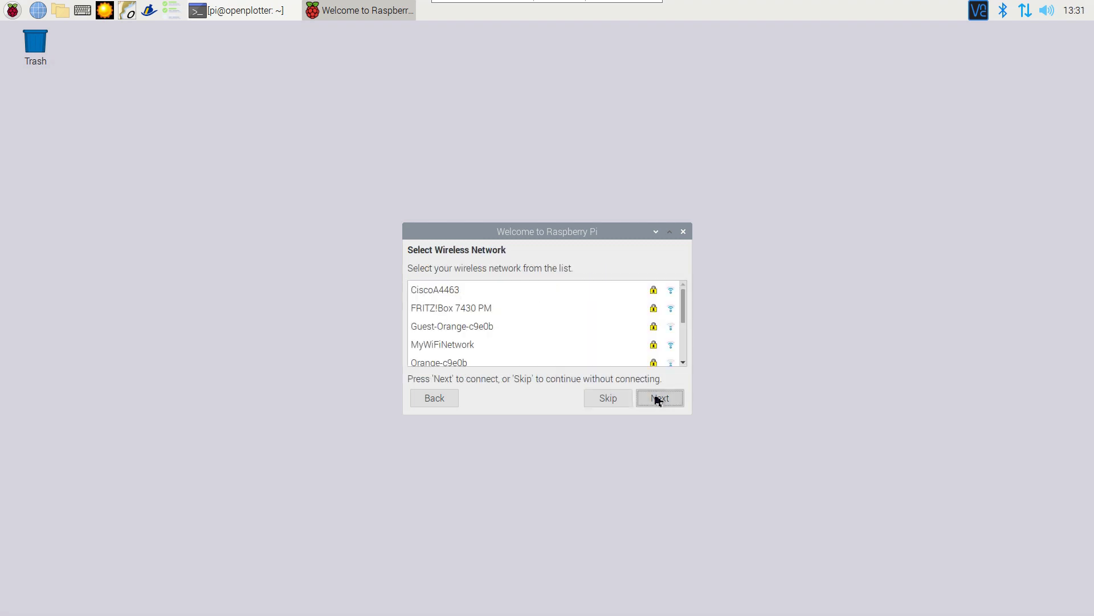
click(487, 346)
click(656, 401)
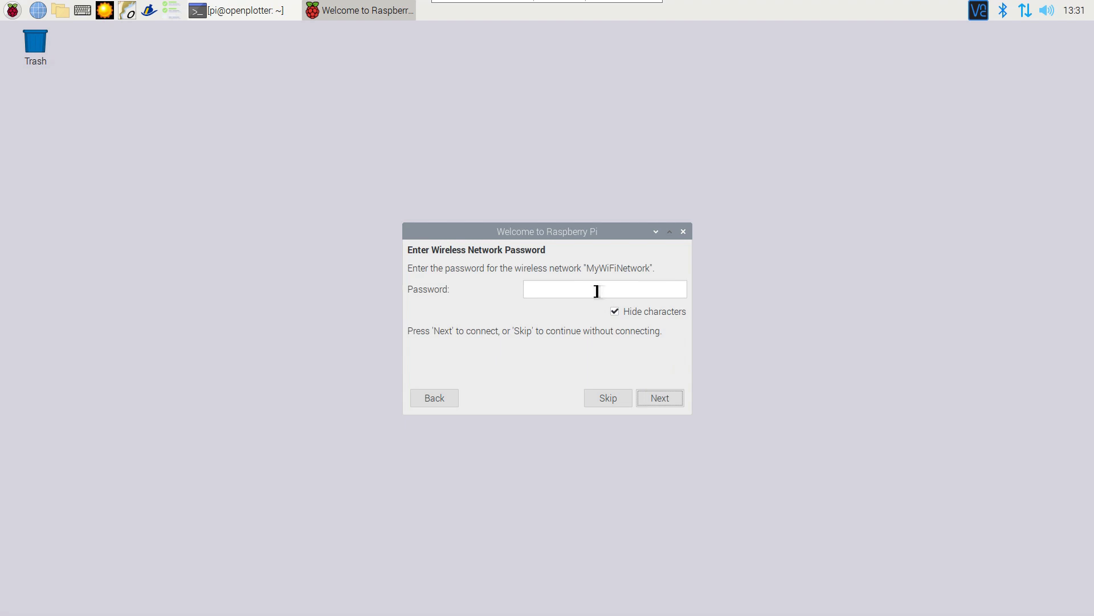
click(596, 290)
text(••••••)
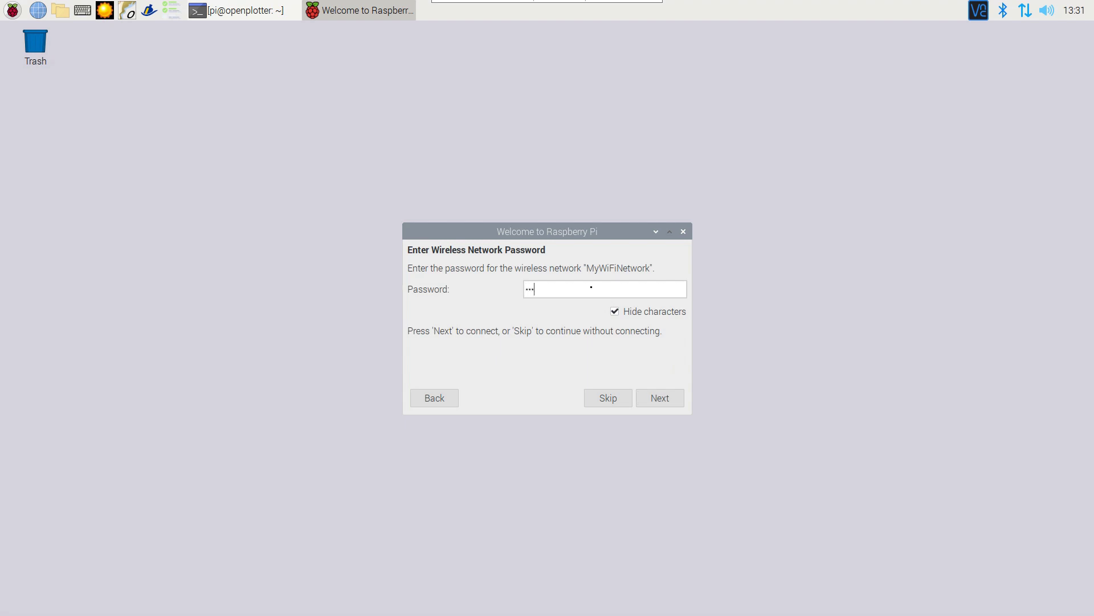
text(•••)
click(664, 400)
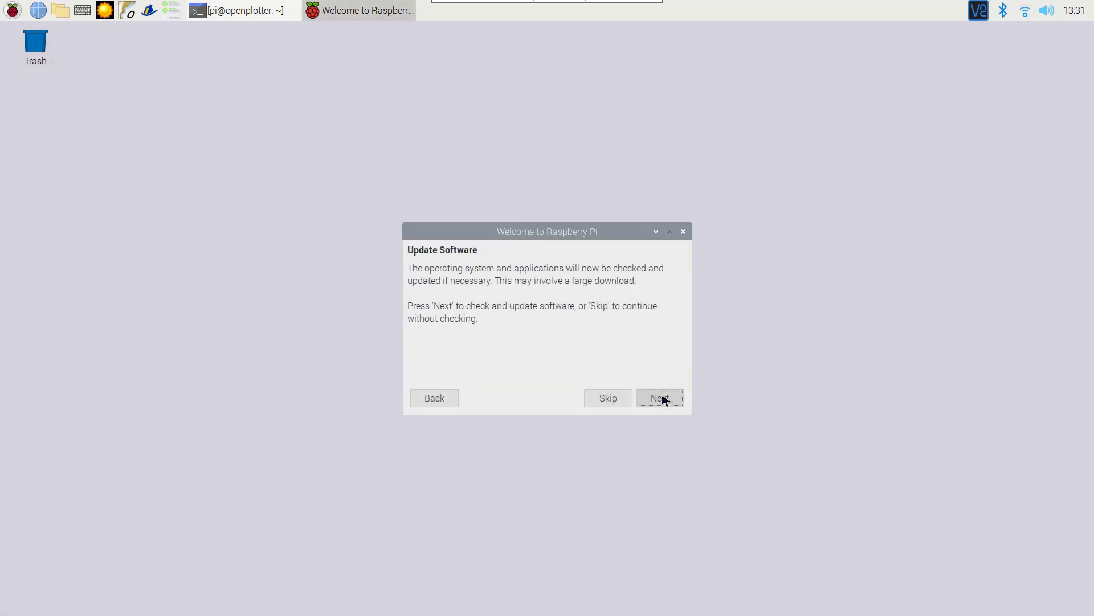
Run the software update check and acknowledge 'System is up to date'.
click(663, 399)
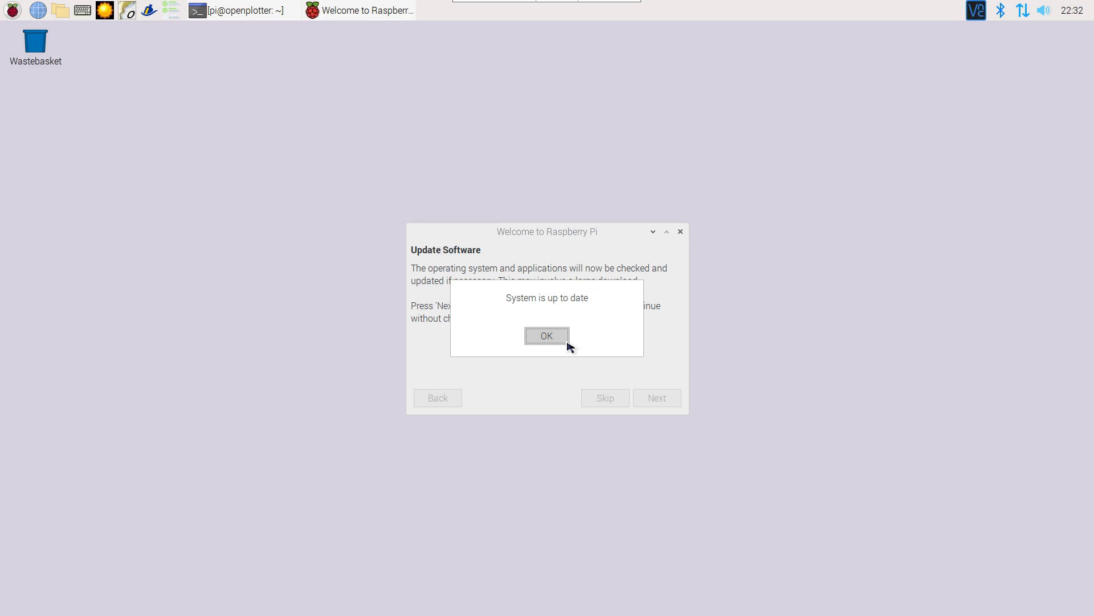
click(547, 336)
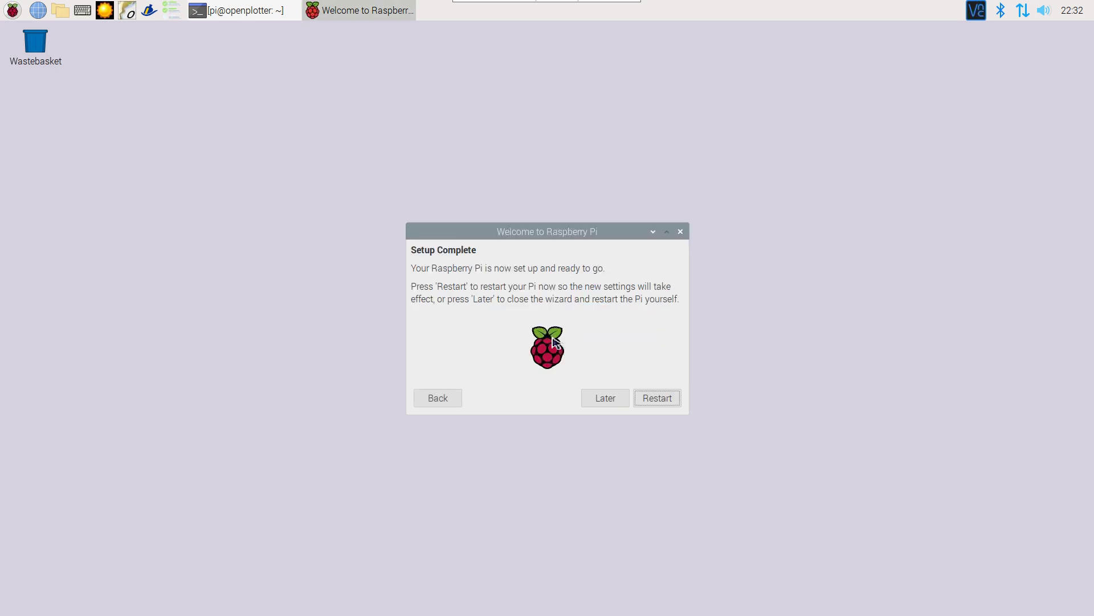